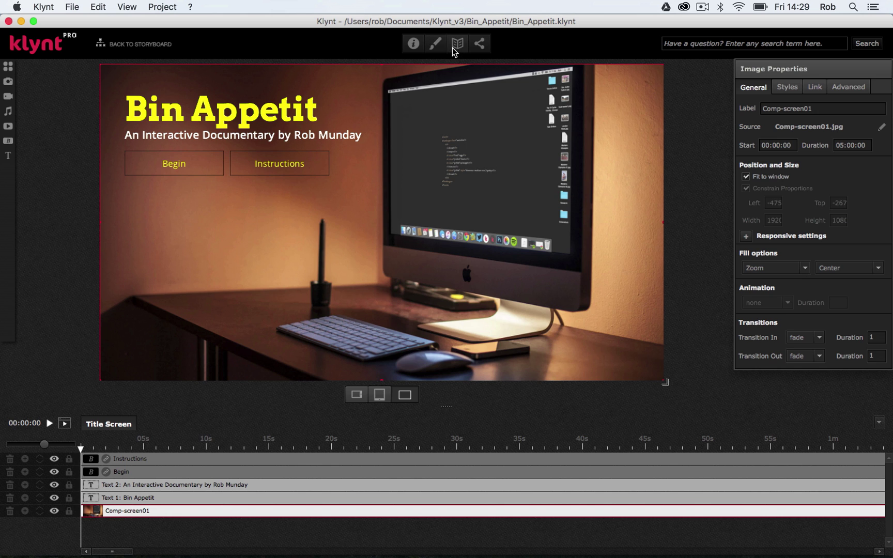
- Add a footer link labelled Mindmap with action openWidget targeting the Mindmap widget
{"action": "left_click", "coordinate": [452, 48]}
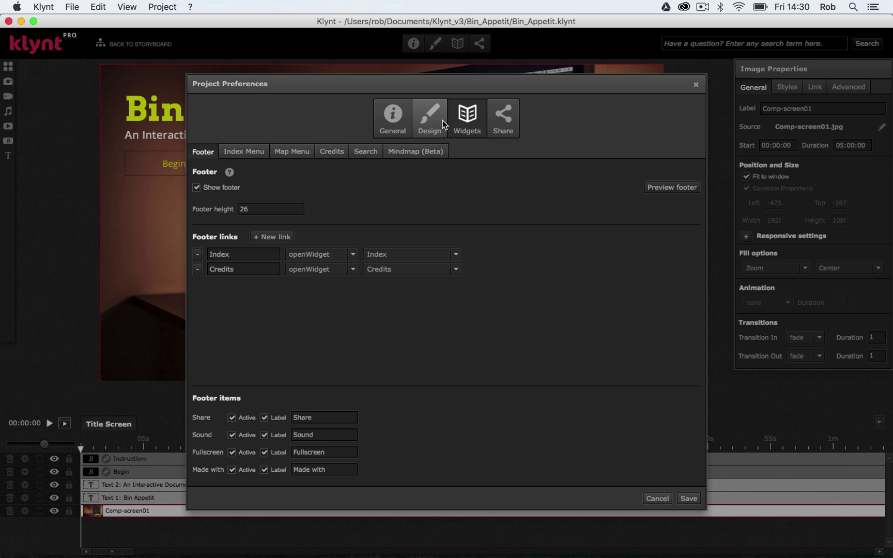
{"action": "left_click", "coordinate": [269, 236]}
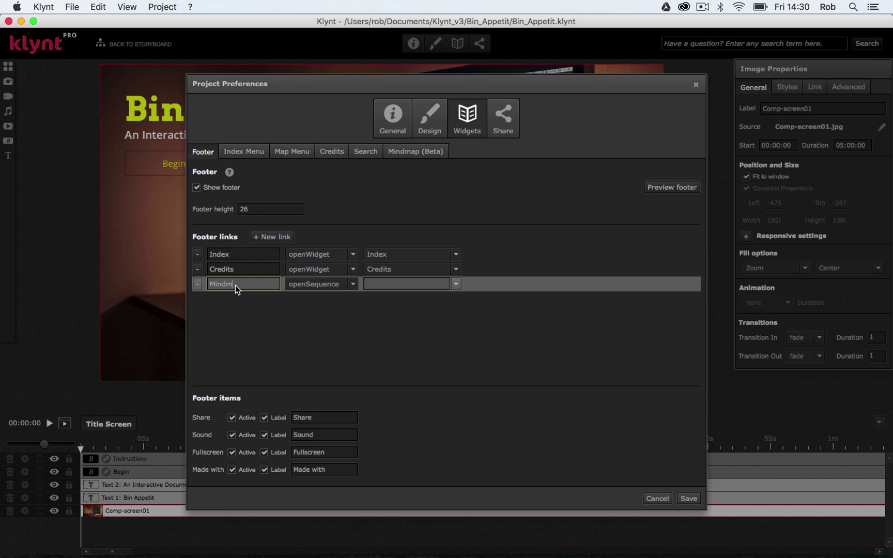
{"action": "left_click", "coordinate": [350, 285]}
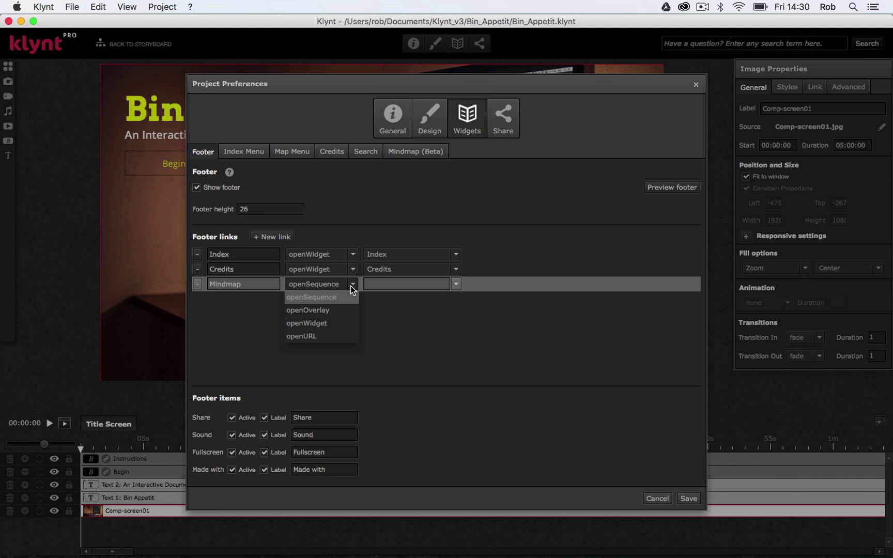
{"action": "left_click", "coordinate": [336, 322]}
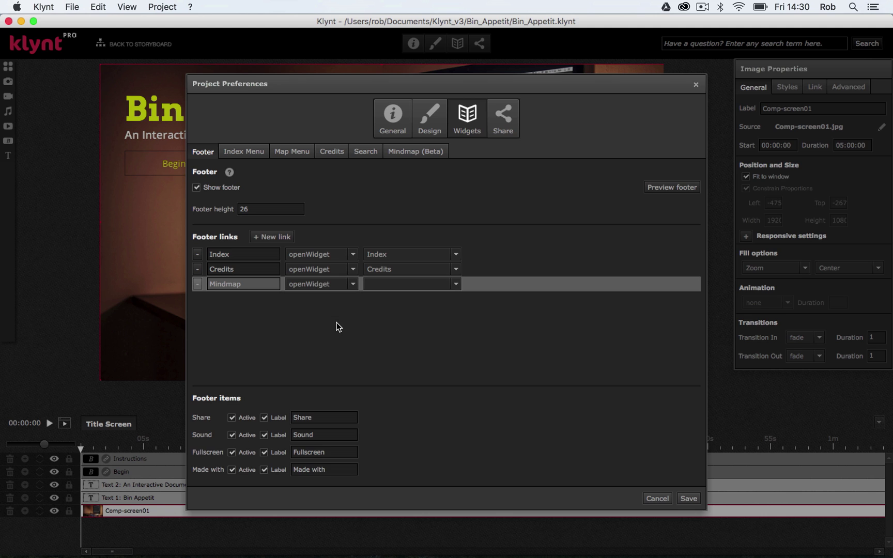
{"action": "left_click", "coordinate": [456, 287]}
{"action": "left_click", "coordinate": [421, 321]}
- Add a fourth footer link labelled Twitter with its action set to openURL
{"action": "left_click", "coordinate": [266, 237]}
{"action": "left_click", "coordinate": [266, 300]}
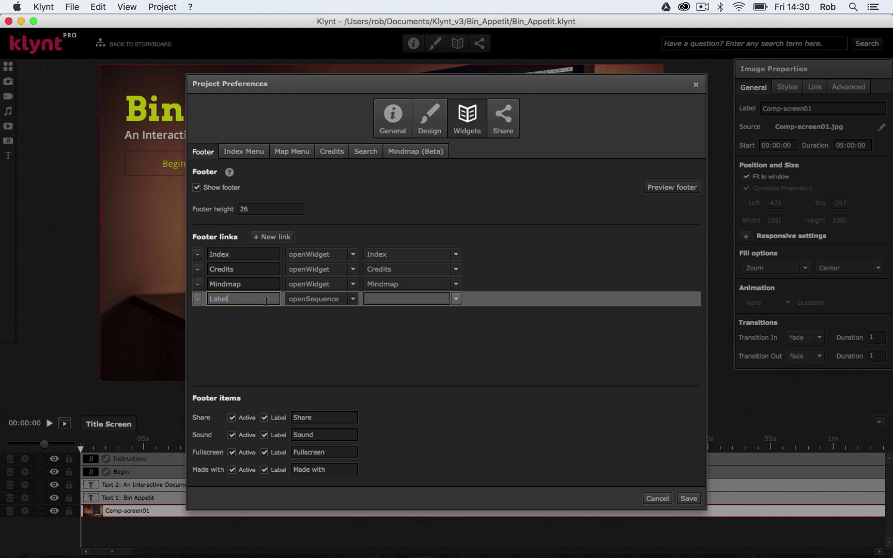
{"action": "left_click", "coordinate": [241, 298]}
{"action": "left_click", "coordinate": [350, 299]}
{"action": "left_click", "coordinate": [344, 351]}
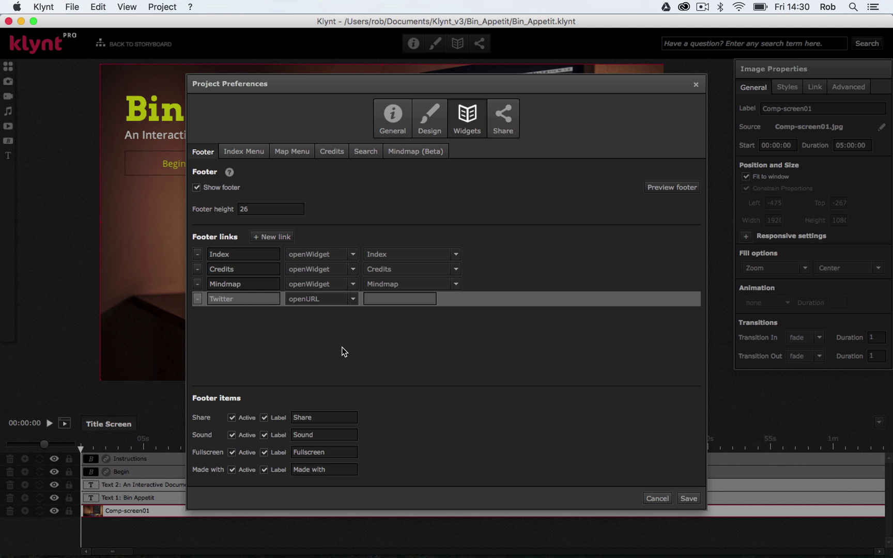
- Open twitter.com in a new Chrome tab, go to the profile page and copy its address
{"action": "mouse_move", "coordinate": [437, 550]}
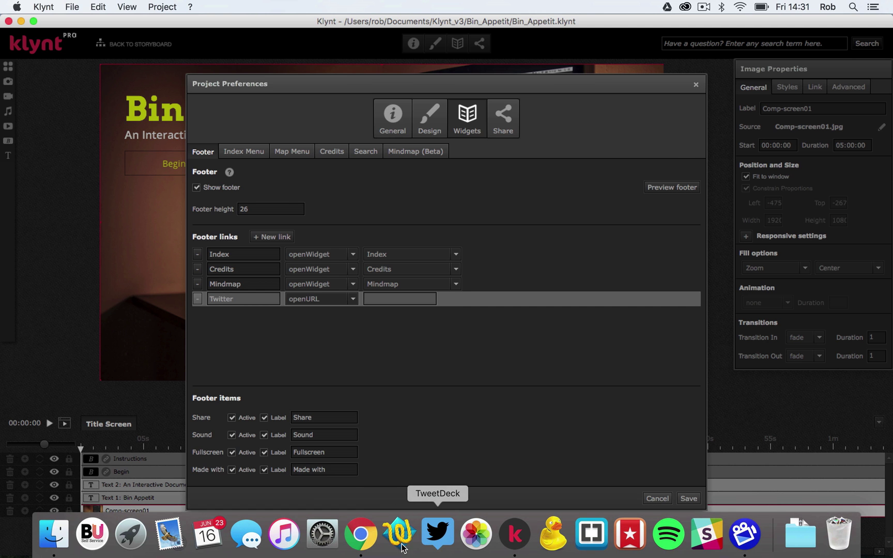
{"action": "left_click", "coordinate": [362, 538]}
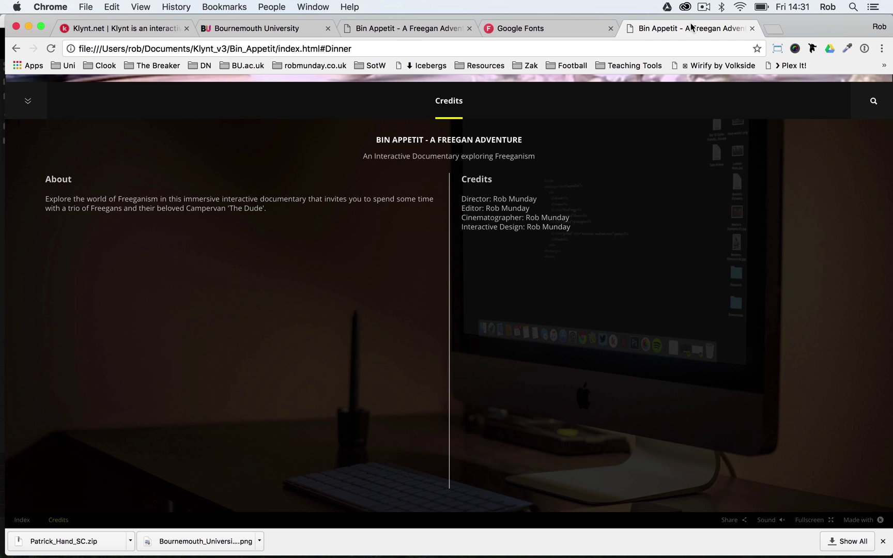
{"action": "left_click", "coordinate": [774, 28]}
{"action": "type", "text": "twitter.com"}
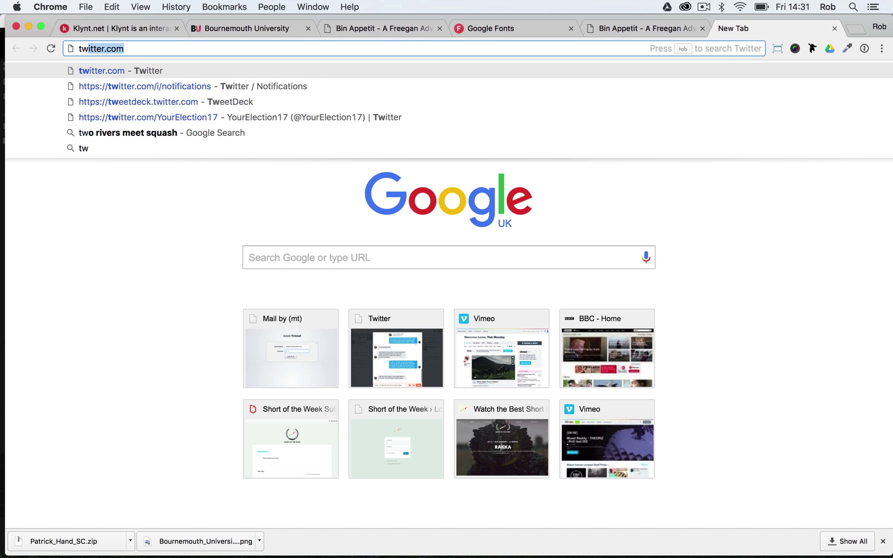
{"action": "key", "text": "Return"}
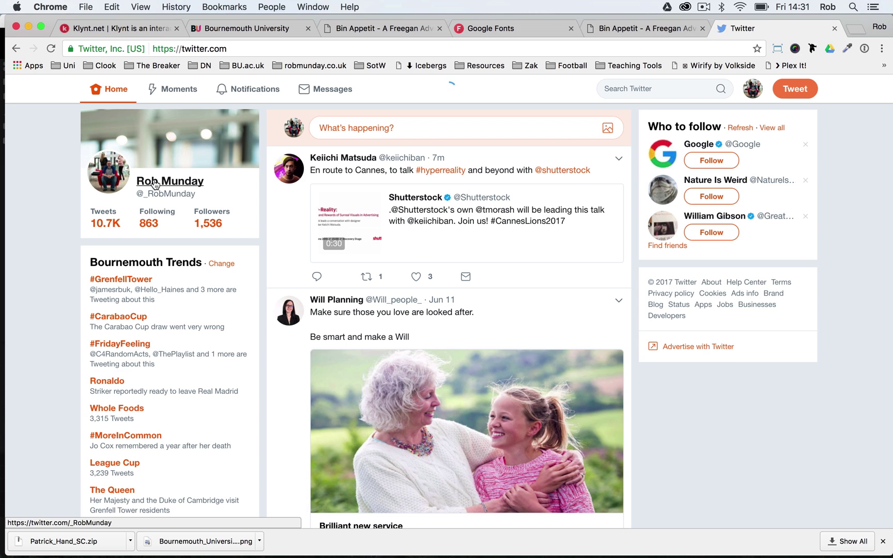
{"action": "left_click", "coordinate": [155, 184]}
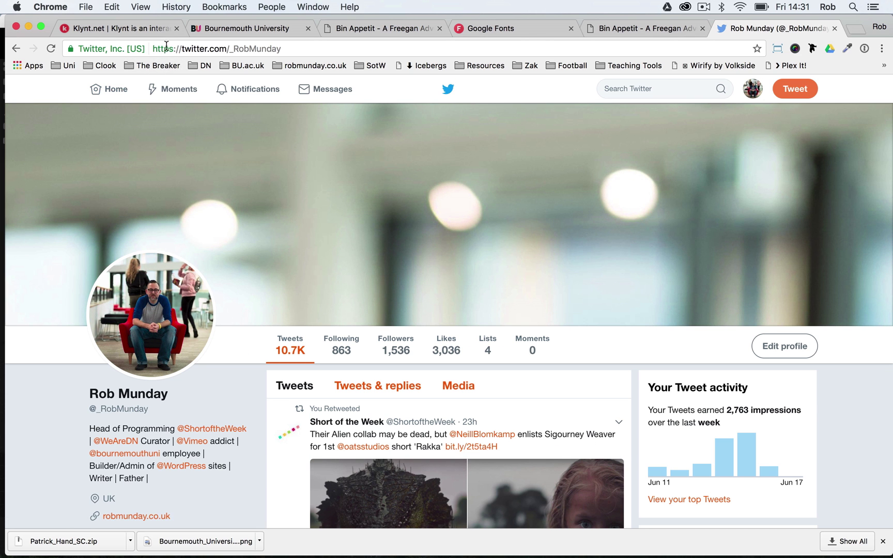
{"action": "left_click", "coordinate": [166, 47]}
{"action": "key", "text": "super+c"}
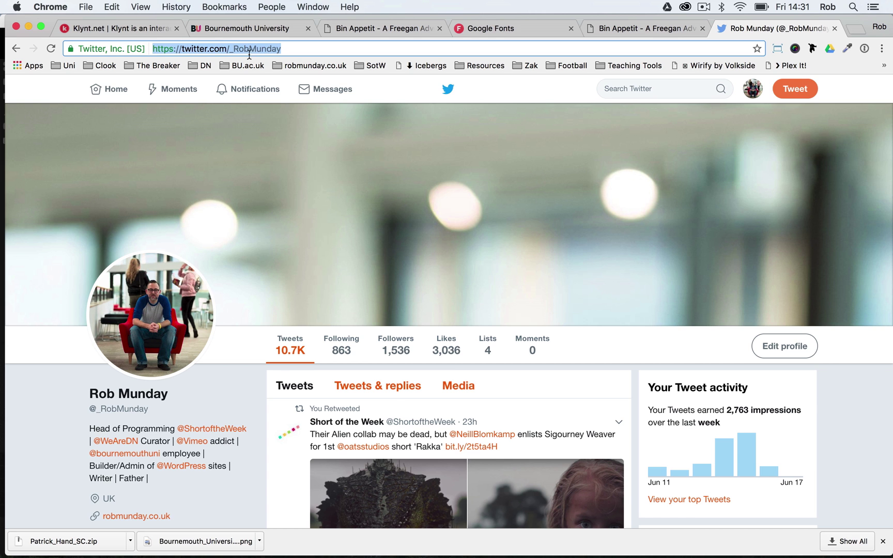
- Paste the copied Twitter profile address into the Twitter footer link's URL field
{"action": "mouse_move", "coordinate": [491, 556]}
{"action": "left_click", "coordinate": [514, 543]}
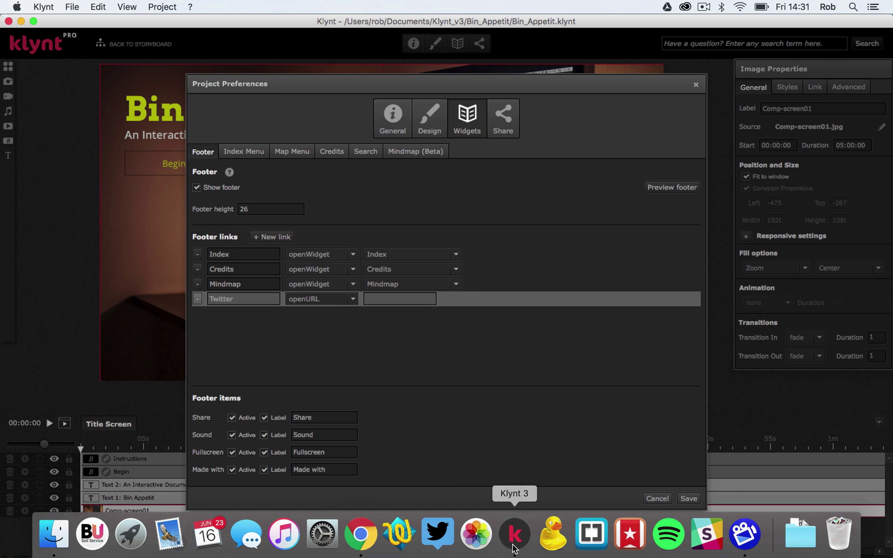
{"action": "left_click", "coordinate": [388, 298]}
{"action": "key", "text": "super+v"}
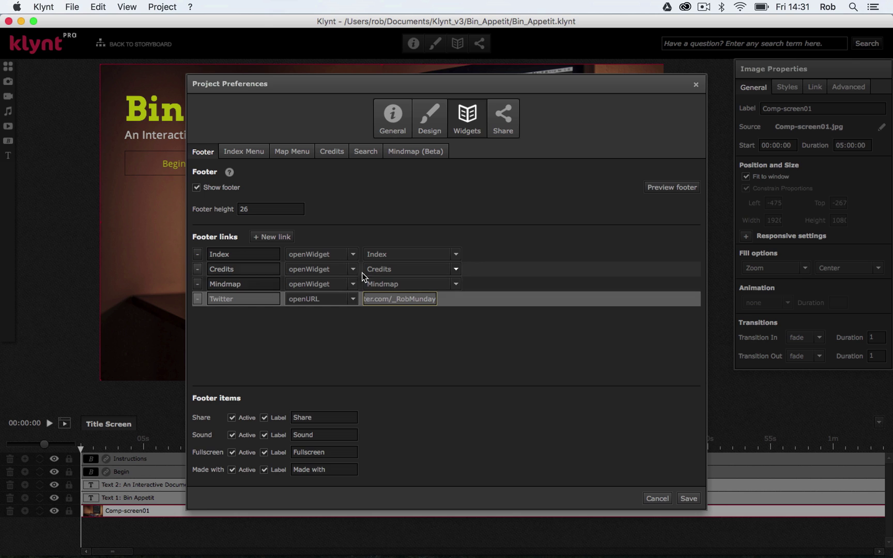
- Show the Mindmap (Beta) widget settings, with sequence sizes 200, 120 and 50
{"action": "left_click", "coordinate": [407, 153]}
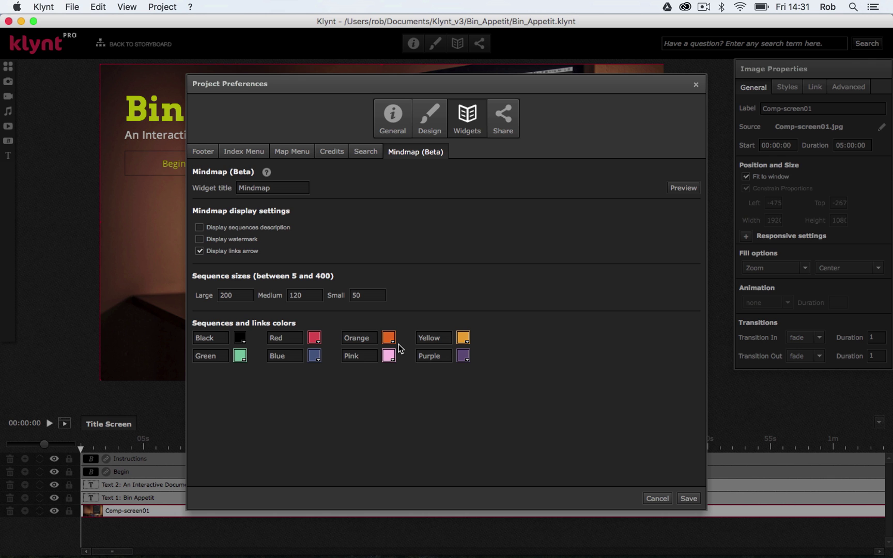
- Preview the Bin Appetit sequence mindmap in Chrome, then return to Klynt
{"action": "left_click", "coordinate": [683, 189]}
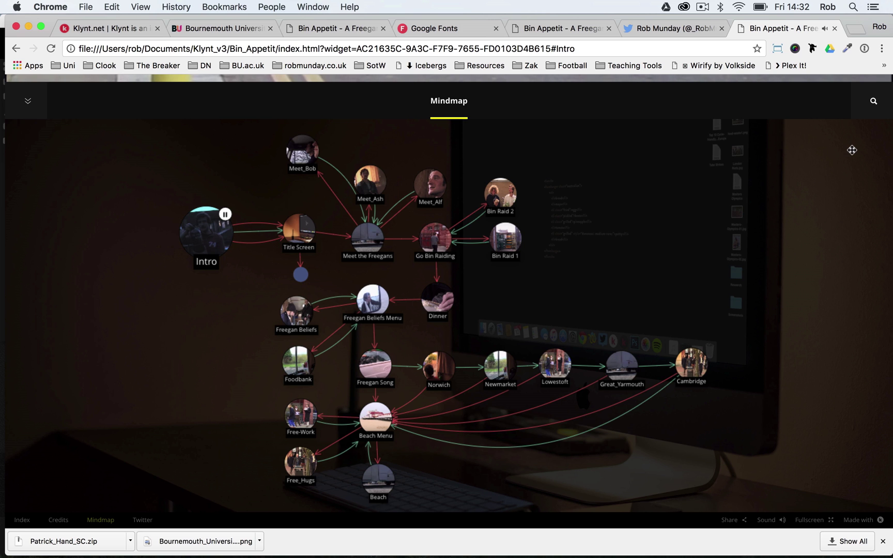
{"action": "mouse_move", "coordinate": [496, 553]}
{"action": "left_click", "coordinate": [512, 534]}
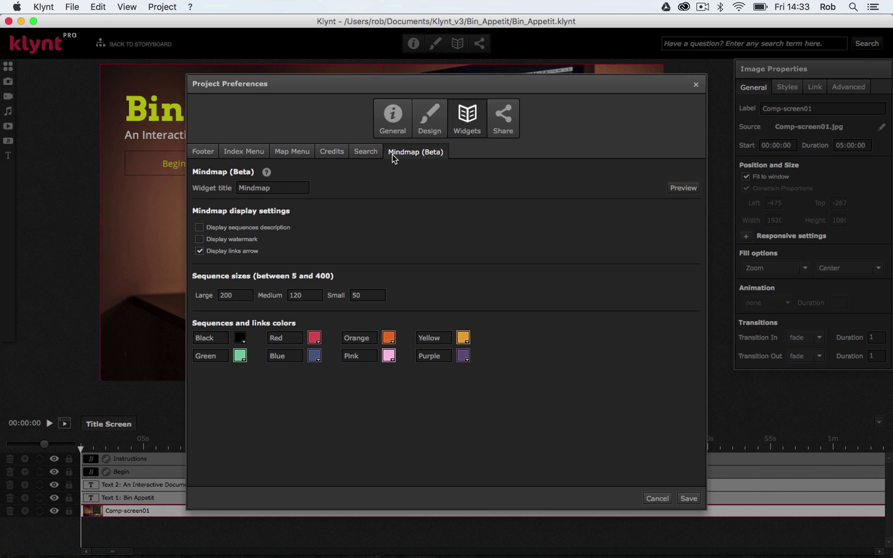
- View the Search widget settings, then the empty Map Menu widget settings
{"action": "left_click", "coordinate": [359, 152]}
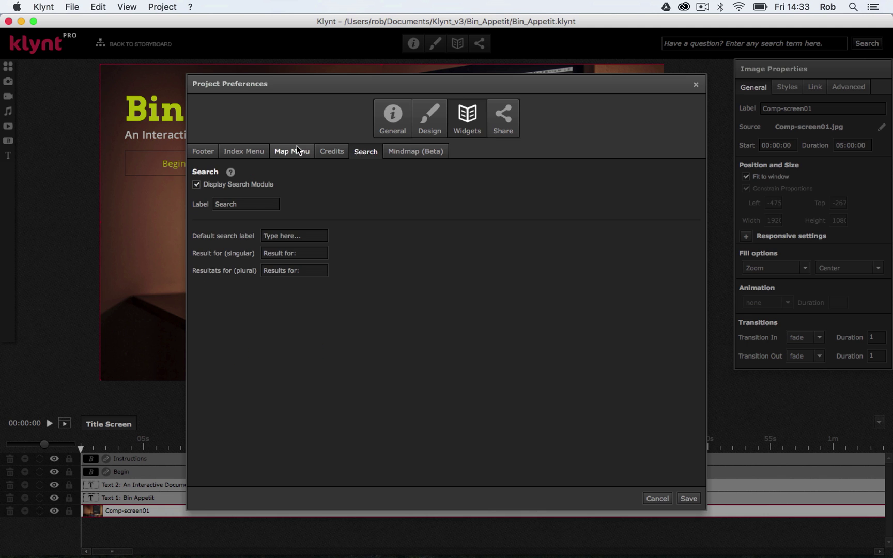
{"action": "left_click", "coordinate": [284, 154]}
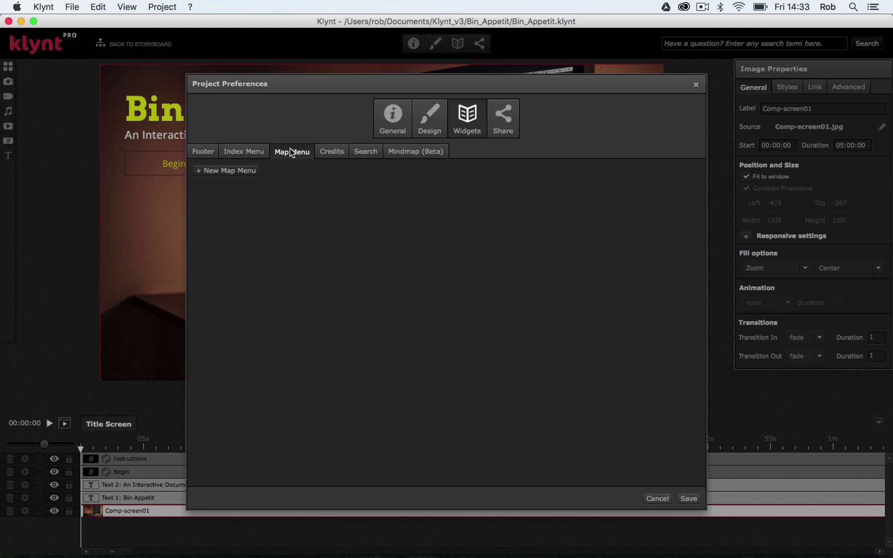
- Set the official share URL to the author's freegan page and write a Twitter message promoting Bin Appetit
{"action": "left_click", "coordinate": [505, 113]}
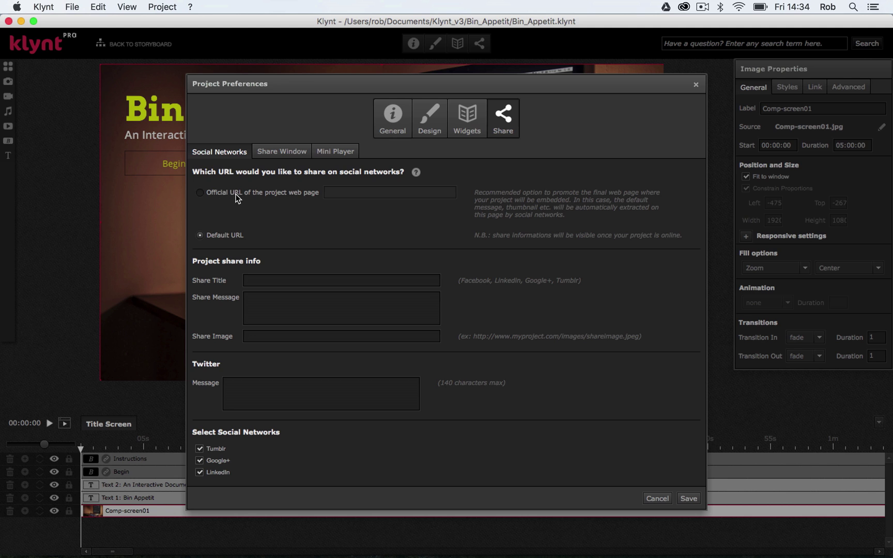
{"action": "left_click", "coordinate": [200, 192]}
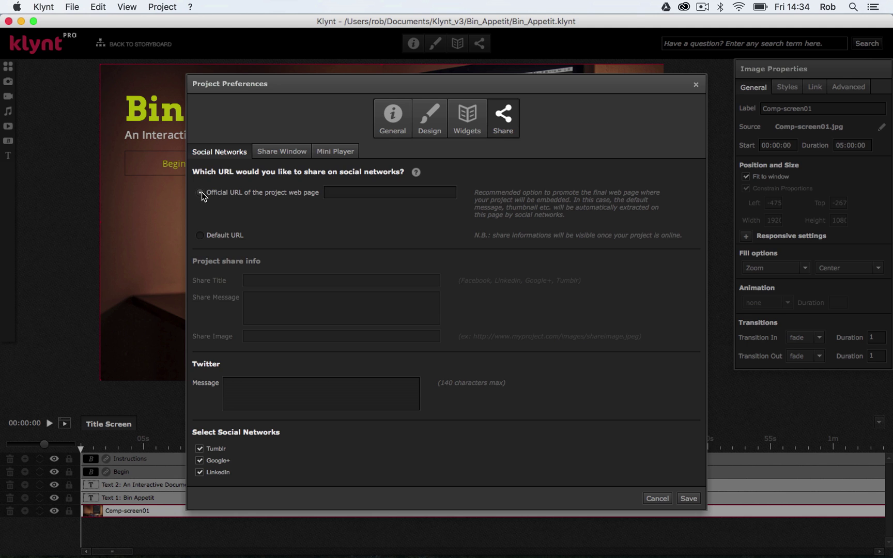
{"action": "left_click", "coordinate": [329, 194]}
{"action": "type", "text": "ww"}
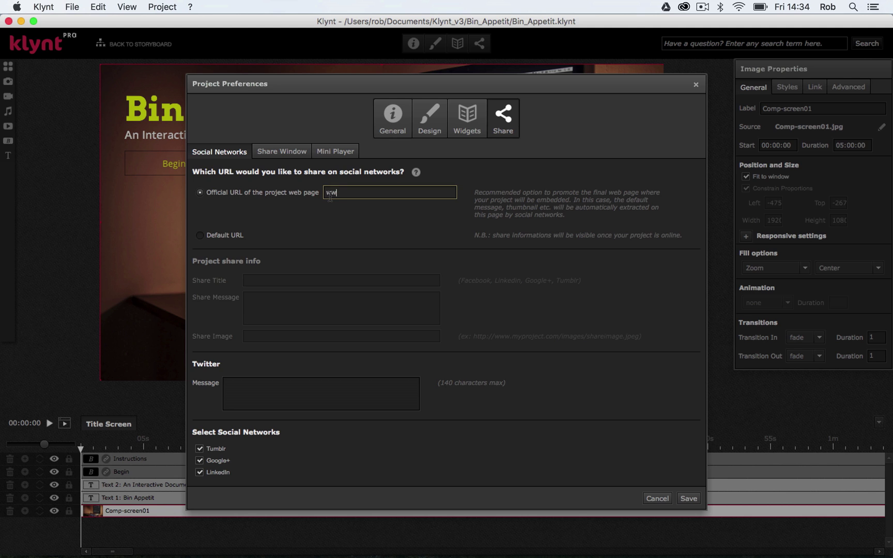
{"action": "type", "text": "w.robmunday.co.uk/freegan"}
{"action": "left_click", "coordinate": [232, 385]}
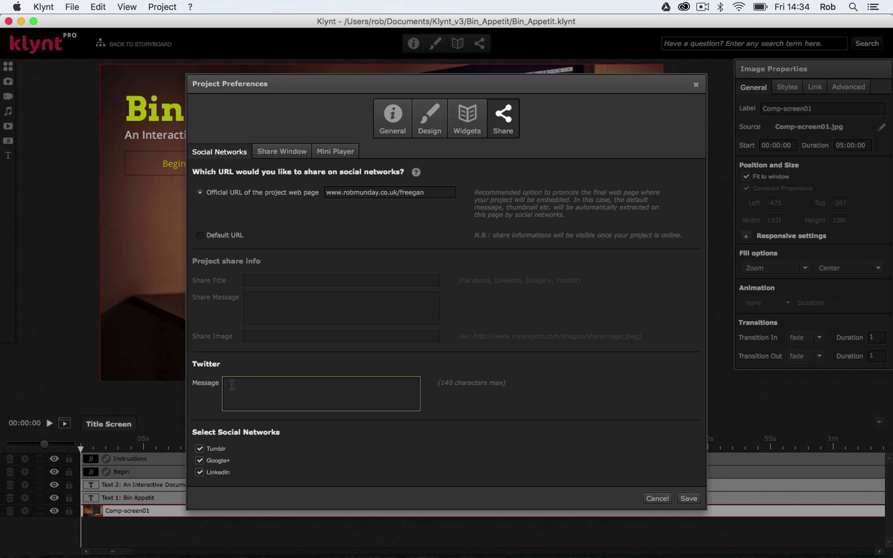
{"action": "type", "text": "Immerse yourself in the Freegan lifestyle with @"}
{"action": "type", "text": "@robmunday's interactive documenta"}
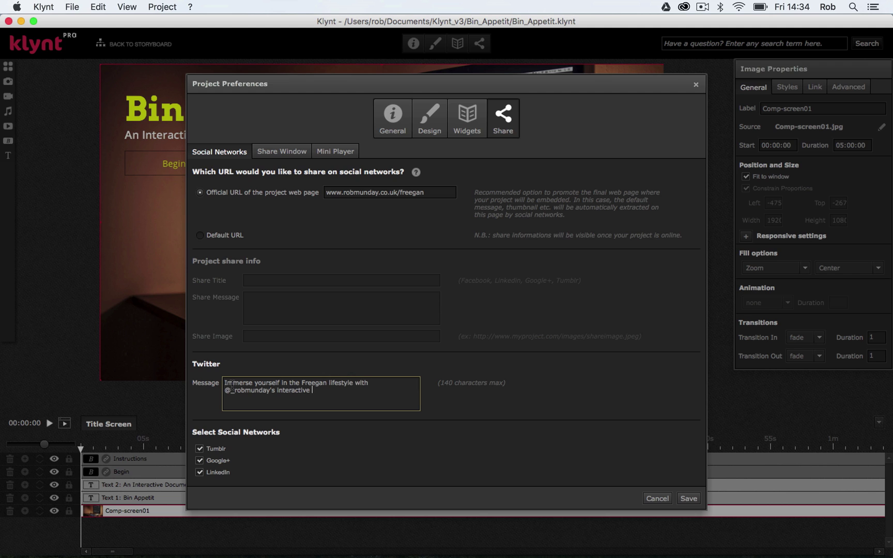
{"action": "type", "text": "ry Bin Appetit"}
{"action": "left_click", "coordinate": [285, 153]}
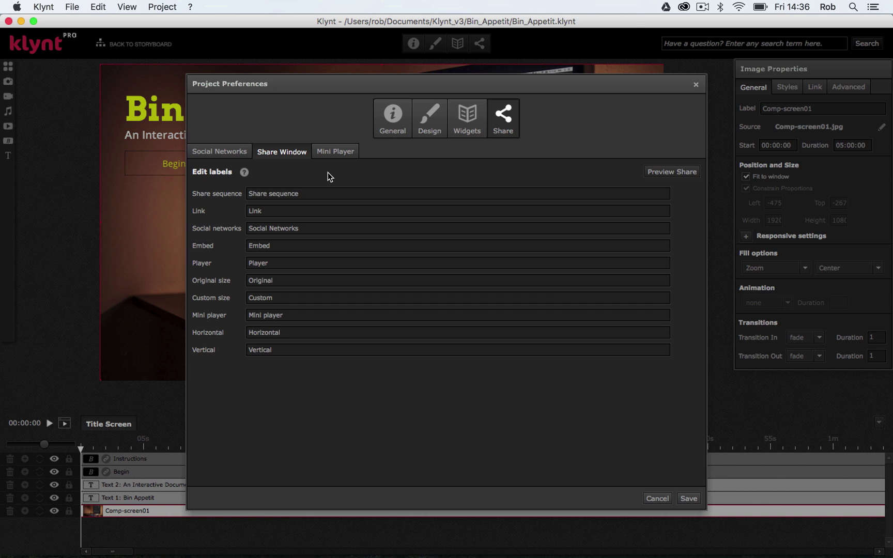
{"action": "left_click", "coordinate": [327, 155]}
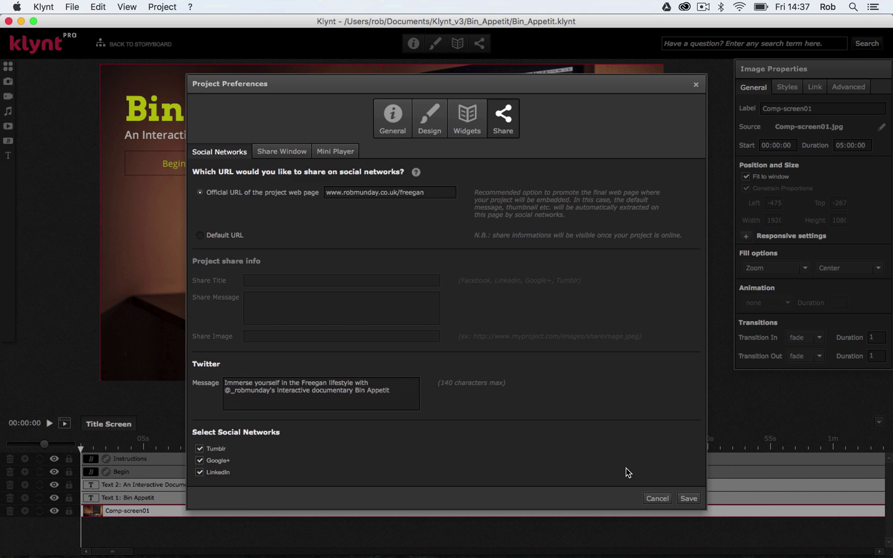
- Save the share preferences and then the project
{"action": "left_click", "coordinate": [688, 498]}
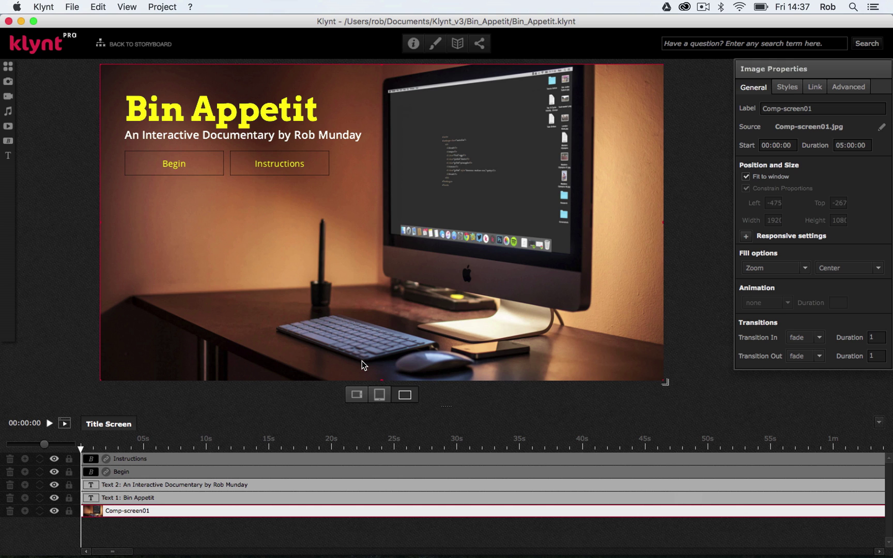
{"action": "left_click", "coordinate": [76, 6]}
{"action": "left_click", "coordinate": [83, 23]}
- Run the whole project as a browser preview, then close the Twitter, Google Fonts and preview tabs
{"action": "left_click", "coordinate": [78, 8]}
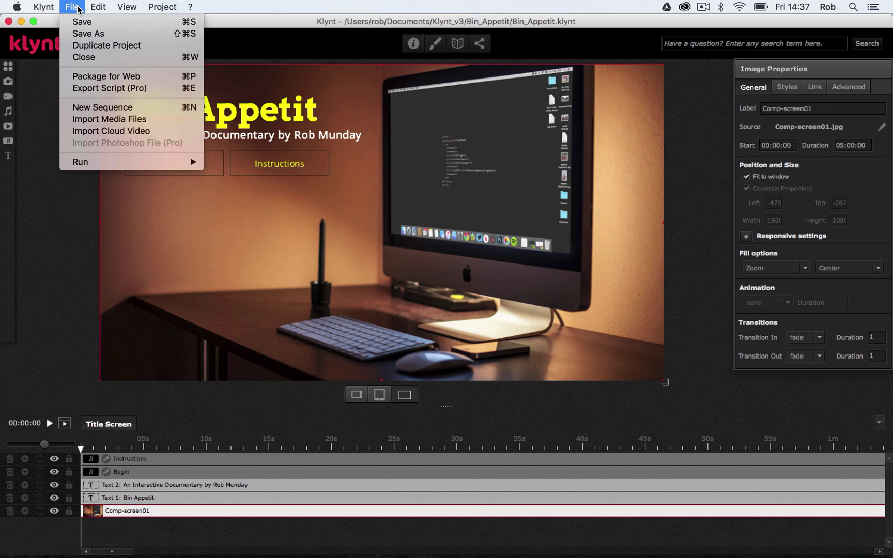
{"action": "mouse_move", "coordinate": [92, 162]}
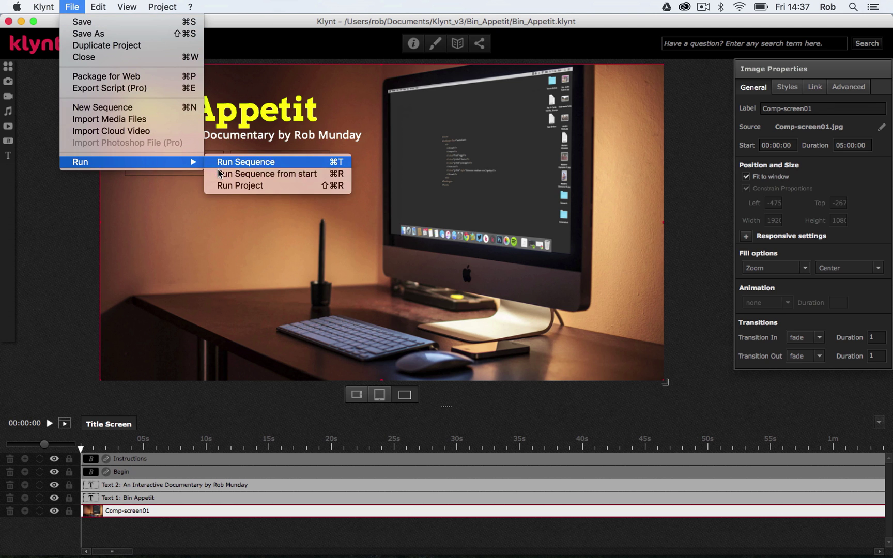
{"action": "left_click", "coordinate": [221, 185]}
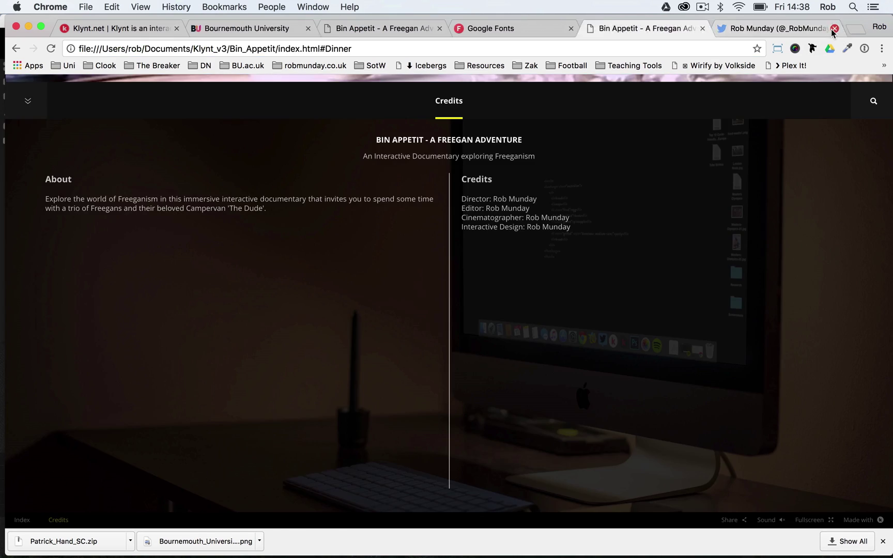
{"action": "left_click", "coordinate": [753, 30]}
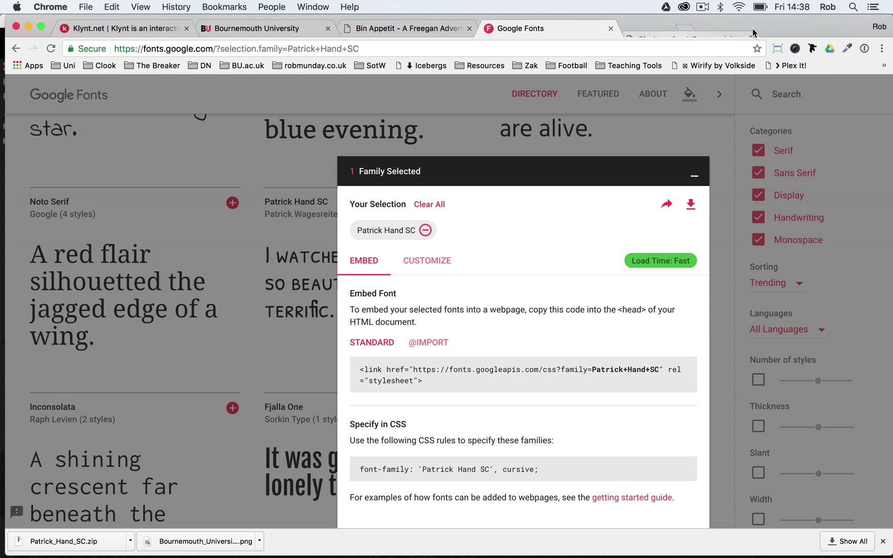
{"action": "left_click", "coordinate": [611, 28]}
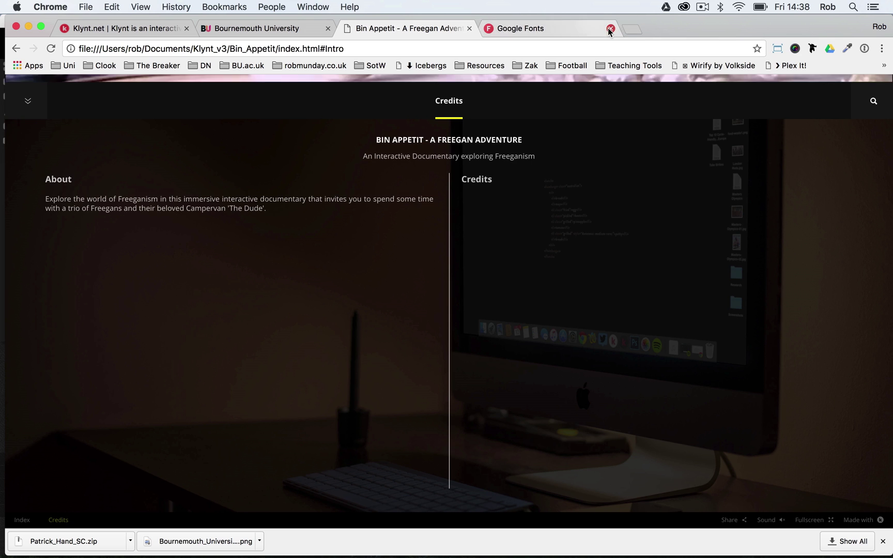
{"action": "left_click", "coordinate": [469, 29]}
{"action": "left_click", "coordinate": [515, 553]}
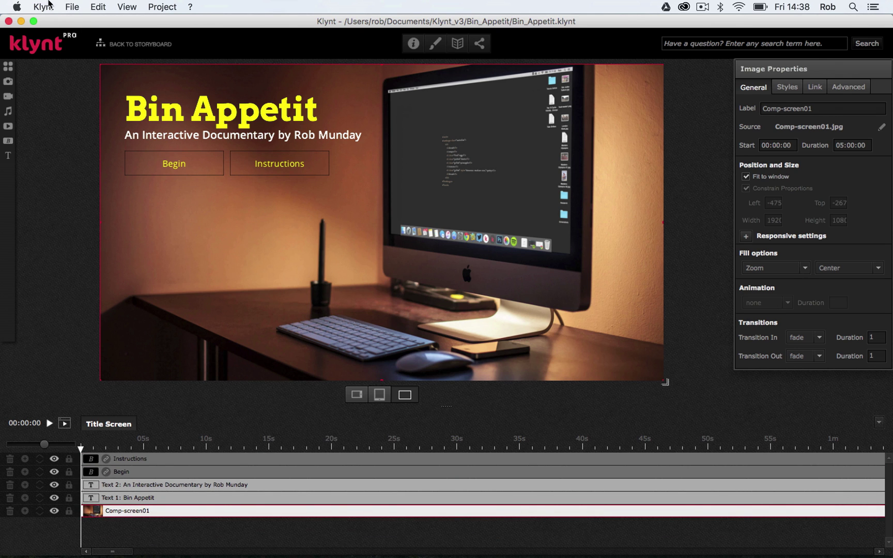
- Package the Bin Appetit project for the web with File > Package for Web
{"action": "left_click", "coordinate": [72, 7]}
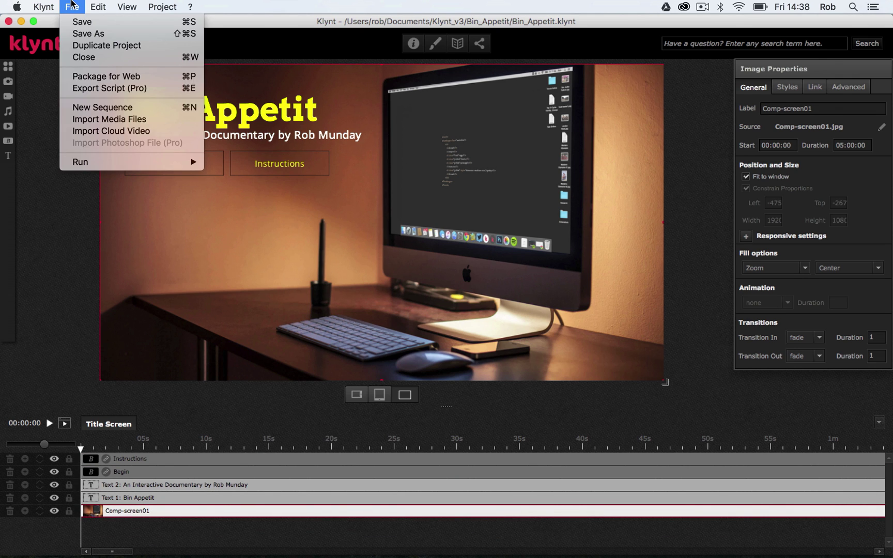
{"action": "left_click", "coordinate": [100, 77]}
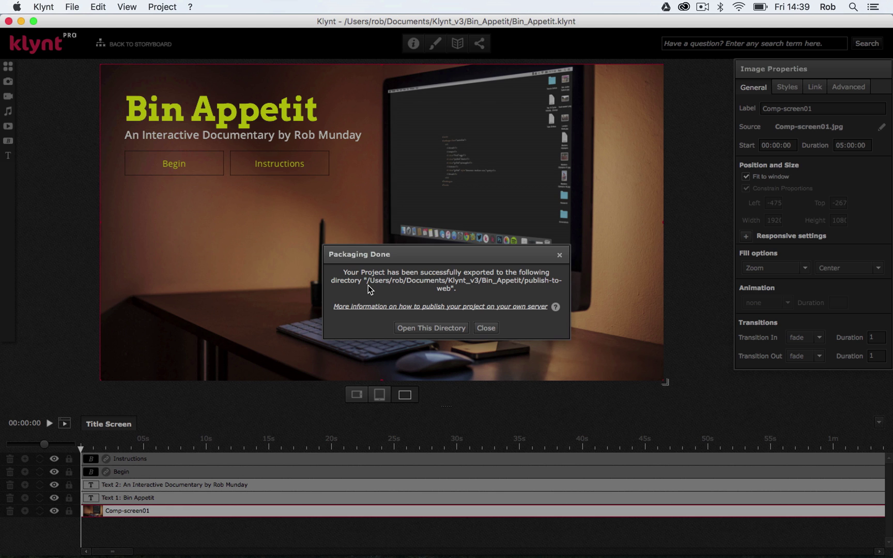
- Browse Bin_Appetit > publish-to-web and its Medias, Player and Resources folders in Finder, then minimise it
{"action": "left_click", "coordinate": [409, 328]}
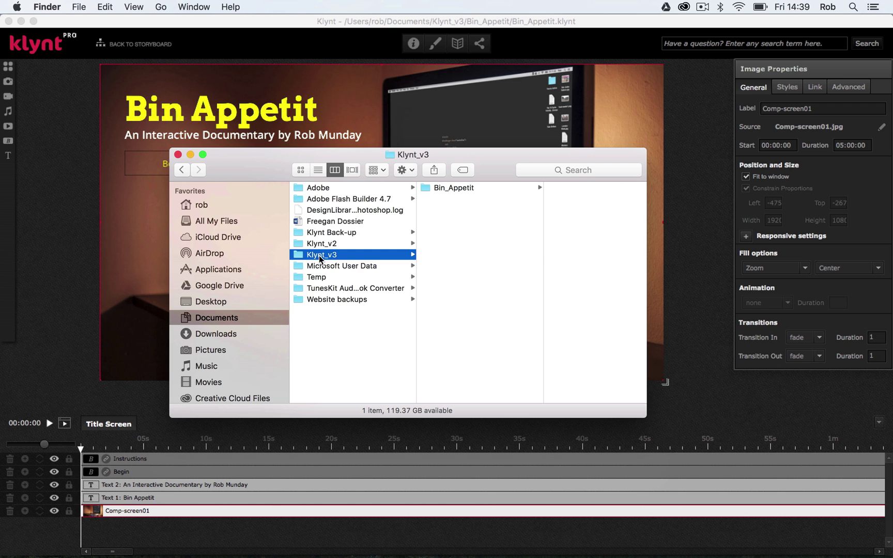
{"action": "left_click", "coordinate": [453, 188]}
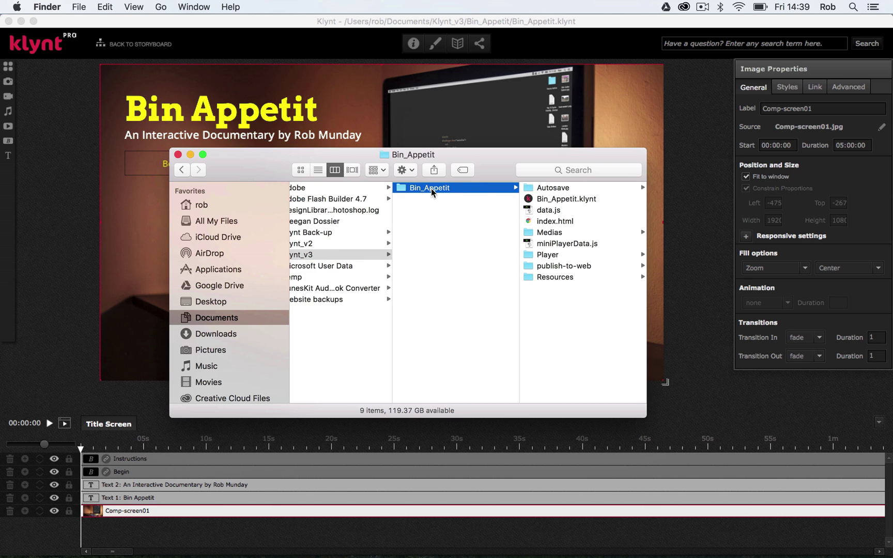
{"action": "left_click", "coordinate": [549, 266]}
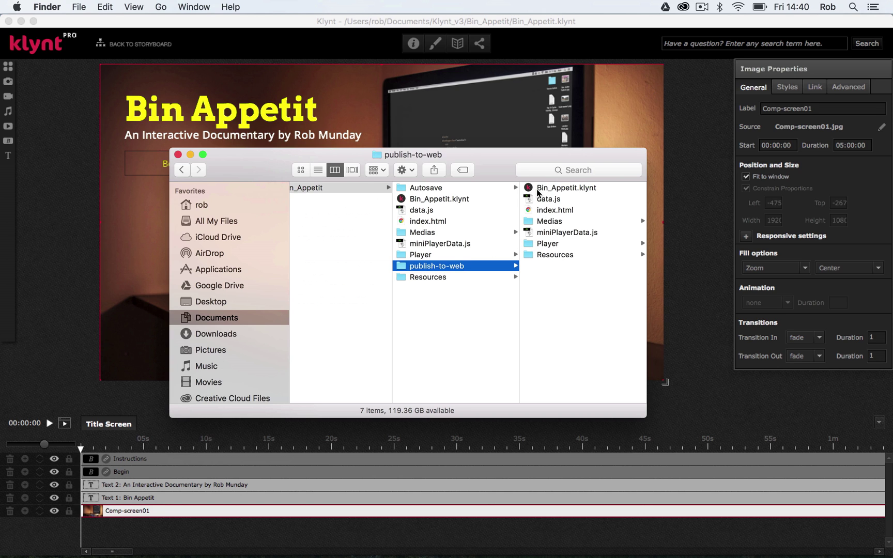
{"action": "left_click", "coordinate": [545, 222]}
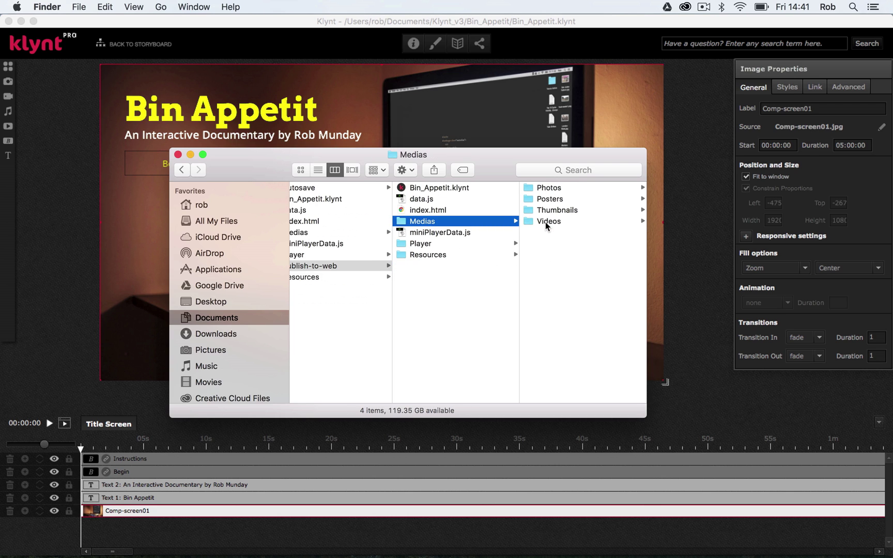
{"action": "left_click", "coordinate": [422, 244]}
{"action": "left_click", "coordinate": [419, 254]}
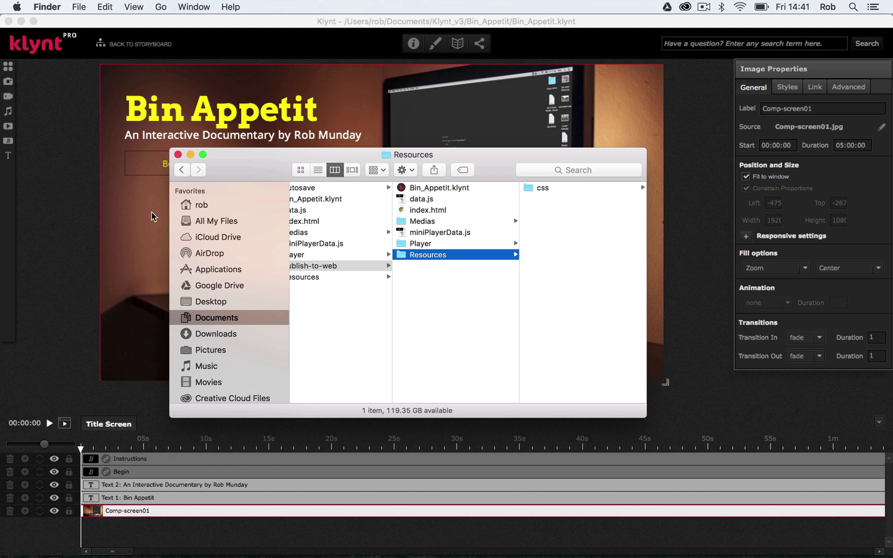
{"action": "left_click", "coordinate": [190, 154]}
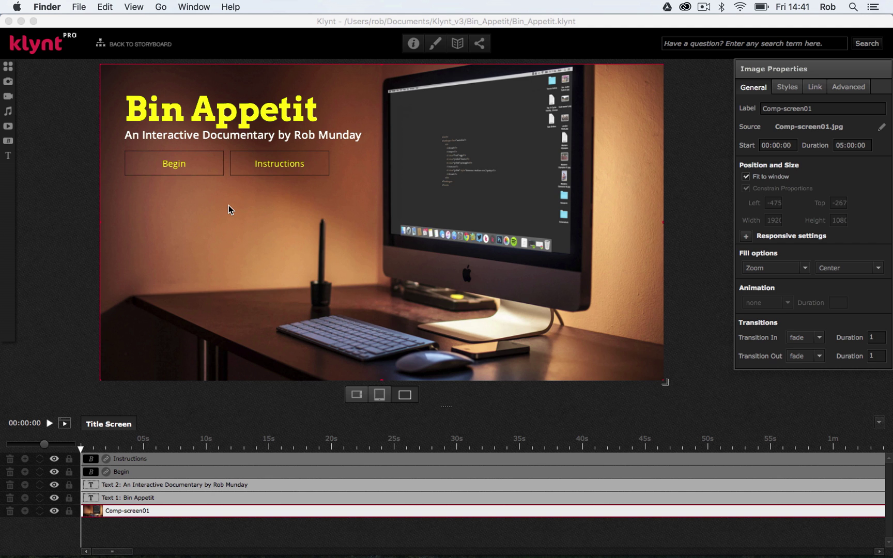
- Launch Cyberduck and connect to the robmunday.co.uk server from its bookmarks
{"action": "mouse_move", "coordinate": [594, 552]}
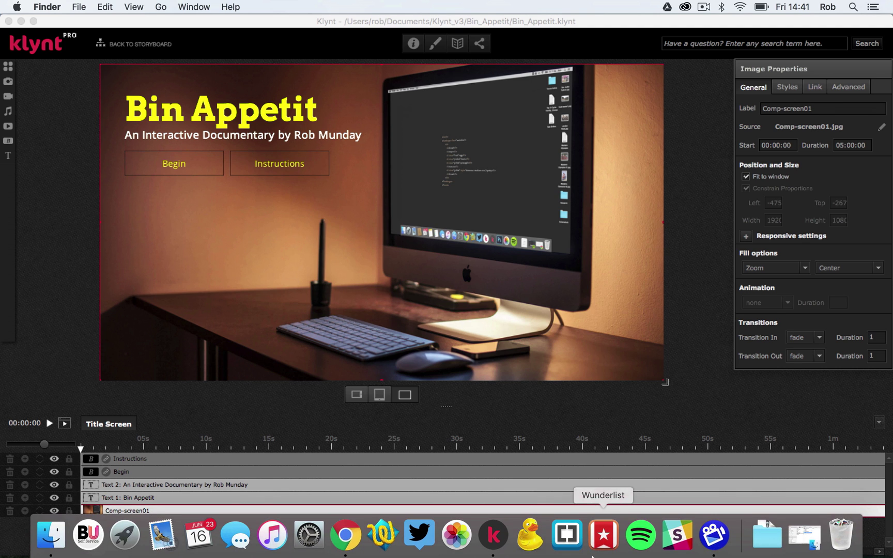
{"action": "left_click", "coordinate": [529, 541]}
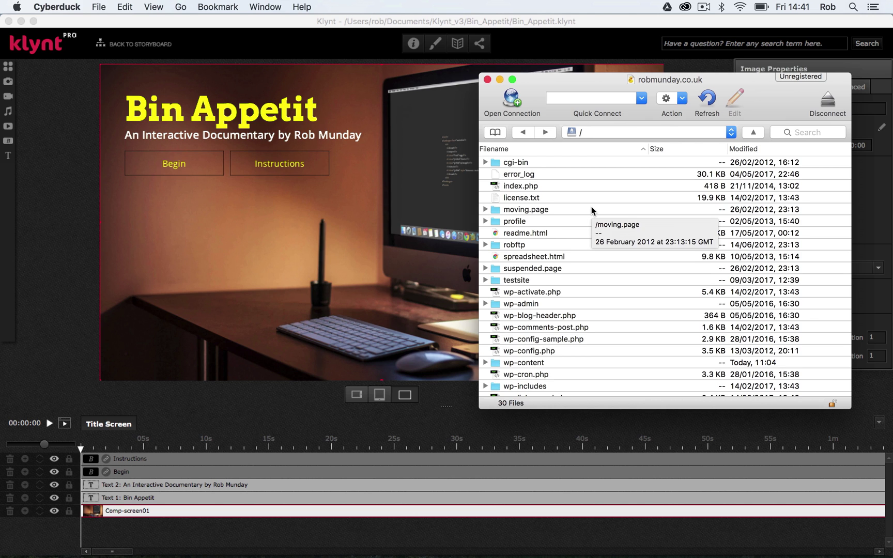
{"action": "key", "text": "super+b"}
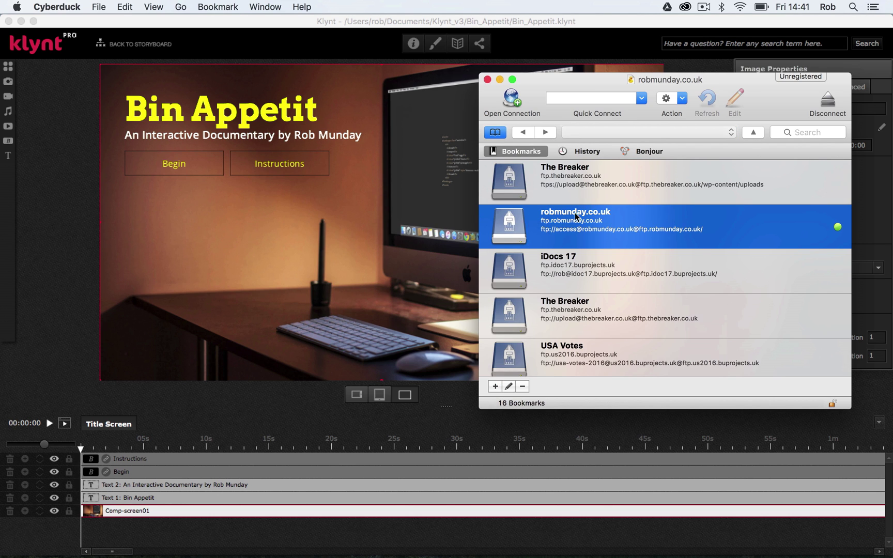
{"action": "double_click", "coordinate": [505, 224]}
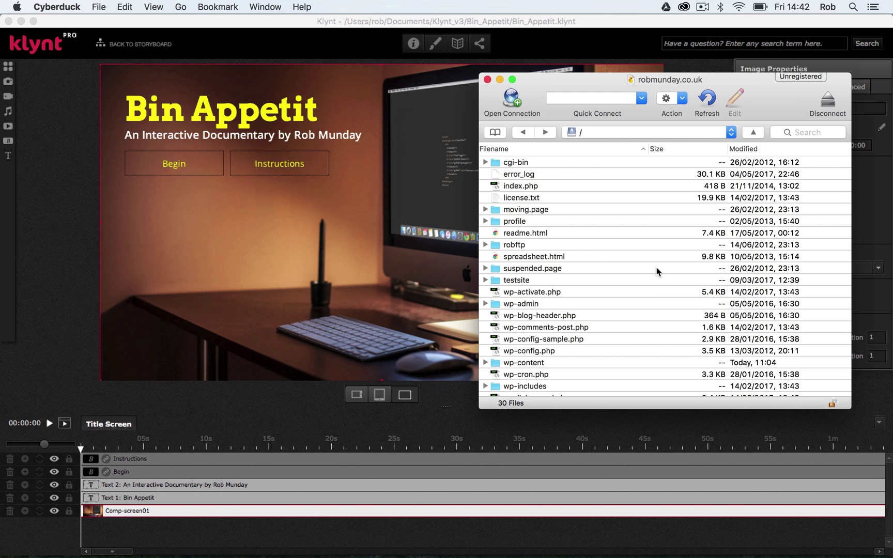
{"action": "scroll", "coordinate": [658, 271], "scroll_direction": "down", "scroll_amount": 5}
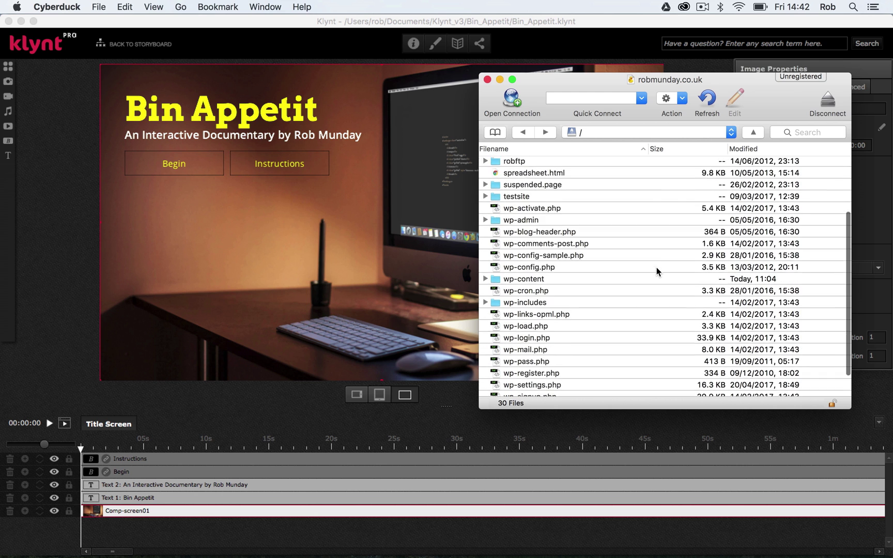
{"action": "scroll", "coordinate": [658, 270], "scroll_direction": "up", "scroll_amount": 5}
- Create a folder named Freegan at the server root and open it
{"action": "left_click", "coordinate": [98, 7]}
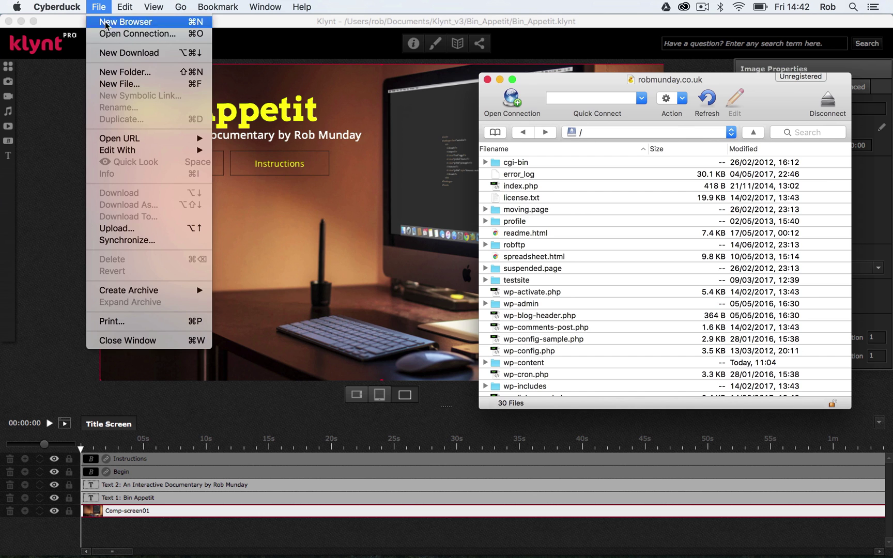
{"action": "left_click", "coordinate": [123, 71]}
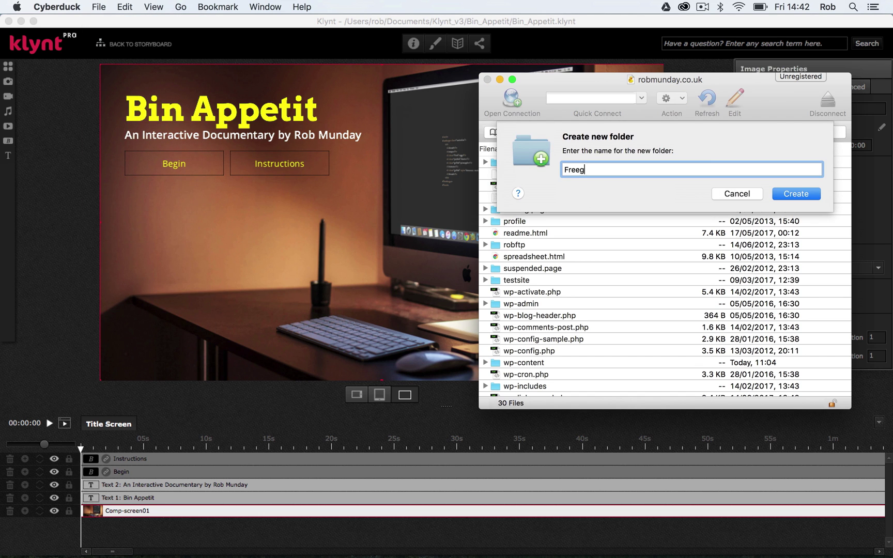
{"action": "type", "text": "Freegan"}
{"action": "left_click", "coordinate": [795, 194]}
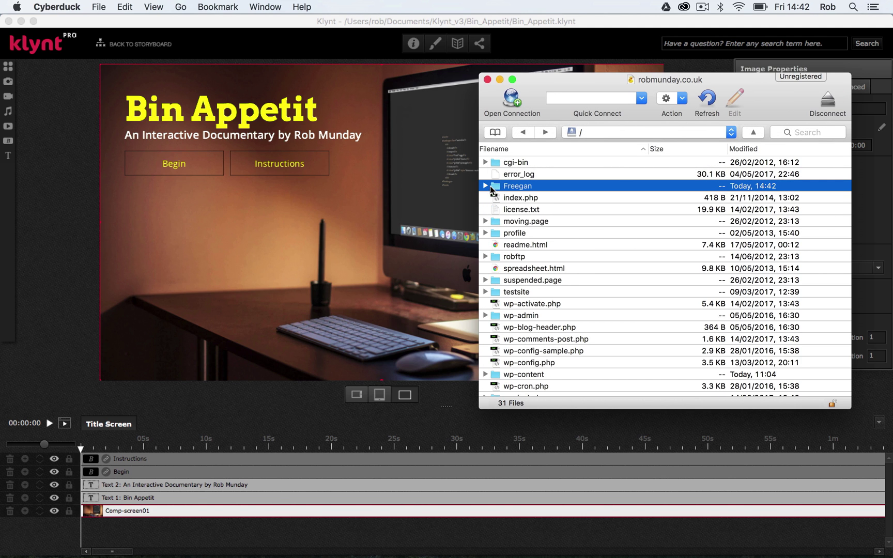
{"action": "double_click", "coordinate": [492, 188]}
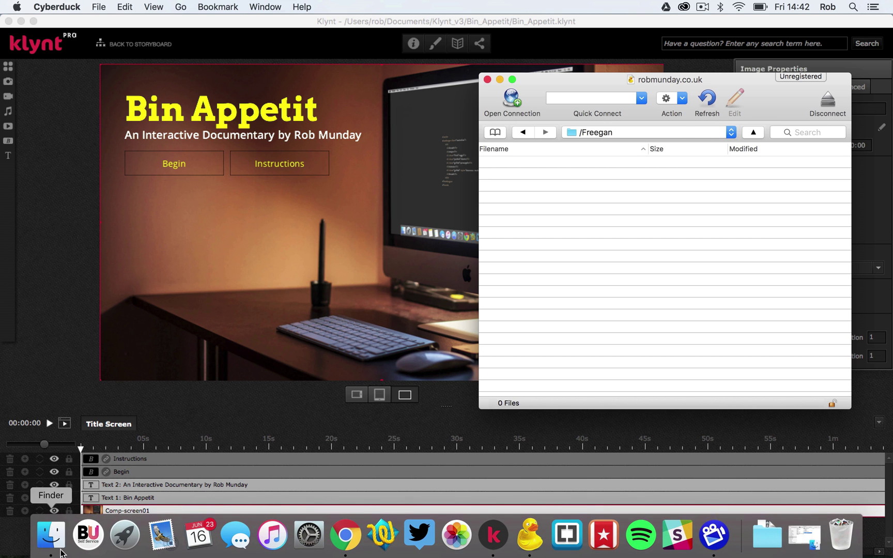
- Drag all seven publish-to-web items from Finder into Cyberduck's /Freegan folder to upload them
{"action": "left_click", "coordinate": [61, 552]}
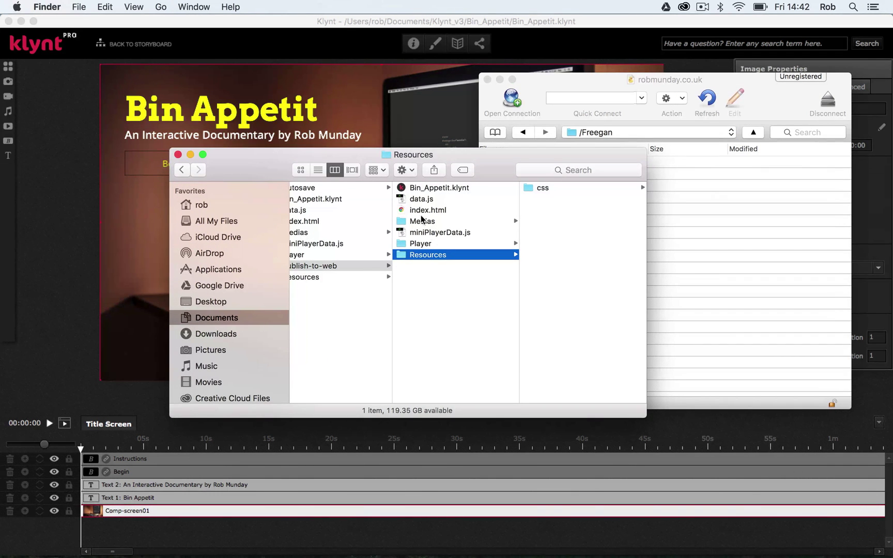
{"action": "left_click_drag", "start_coordinate": [434, 277], "coordinate": [424, 189]}
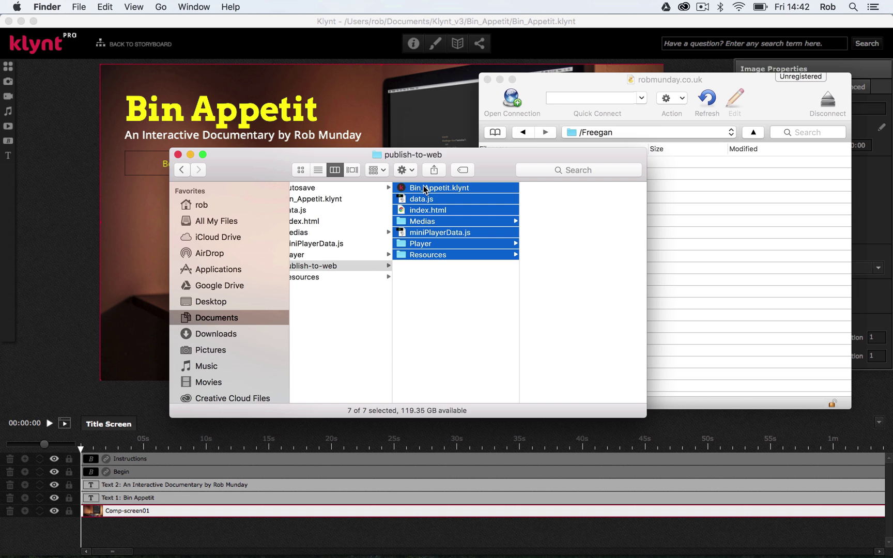
{"action": "left_click_drag", "start_coordinate": [403, 155], "coordinate": [263, 133]}
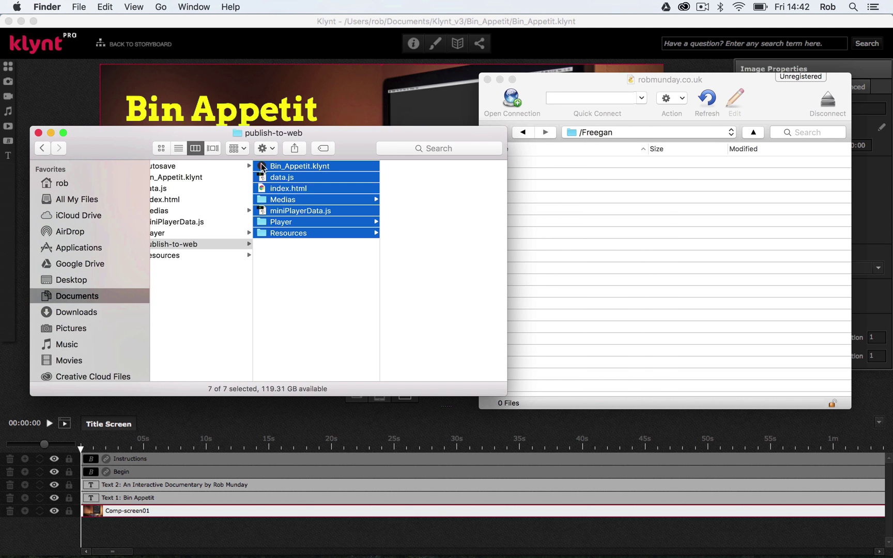
{"action": "left_click_drag", "start_coordinate": [261, 169], "coordinate": [604, 186]}
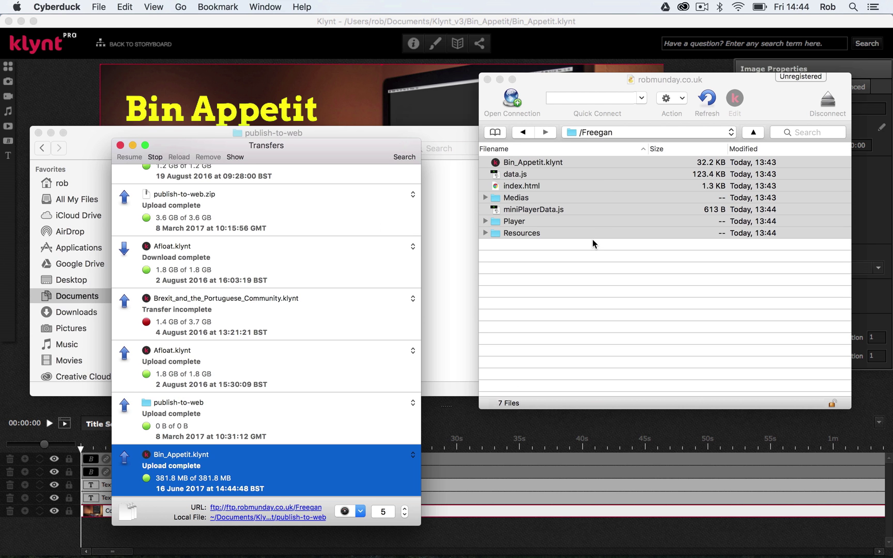
{"action": "mouse_move", "coordinate": [548, 556]}
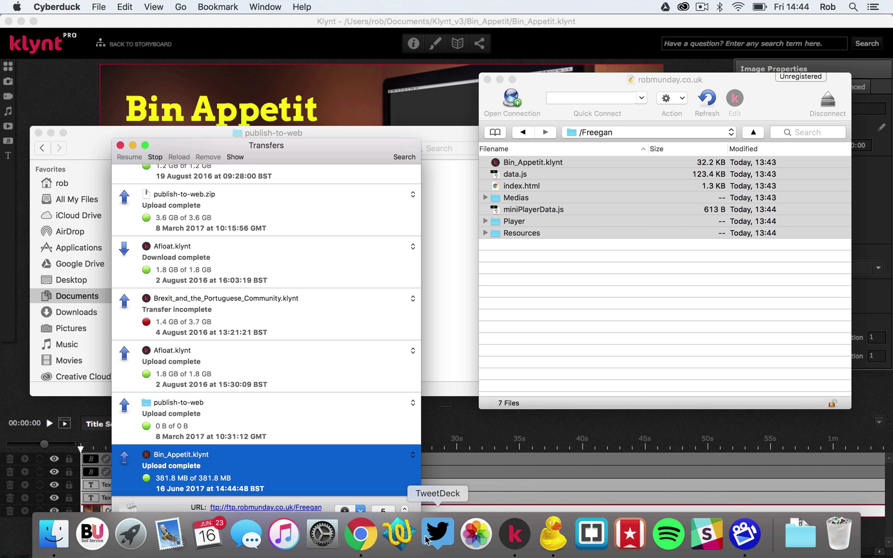
{"action": "left_click", "coordinate": [363, 527]}
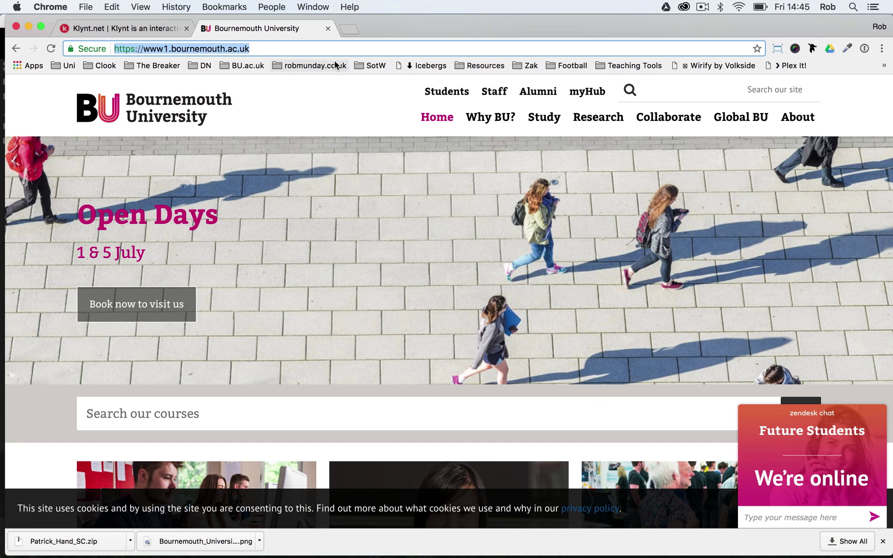
- Load robmunday.co.uk/Freegan in a new Chrome tab, reloading so Bin Appetit plays to its title screen
{"action": "left_click", "coordinate": [344, 31]}
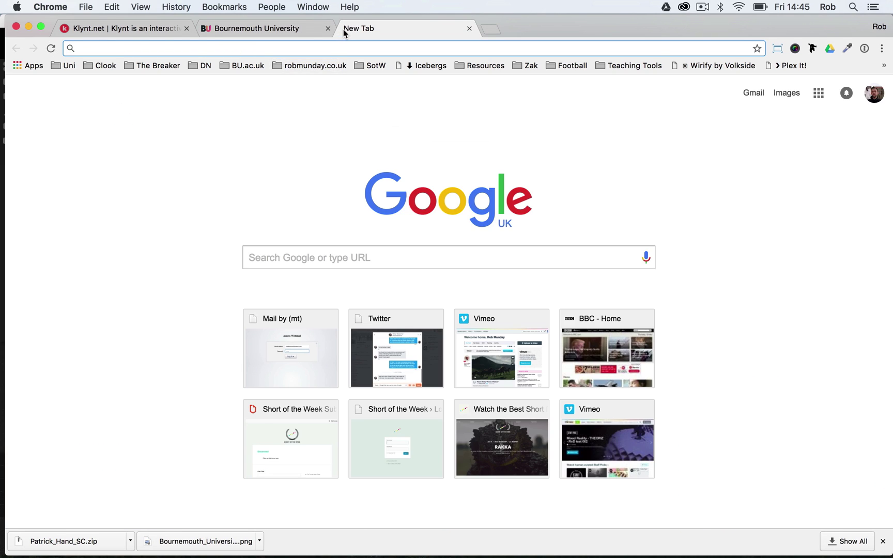
{"action": "type", "text": "robmun"}
{"action": "key", "text": "Right"}
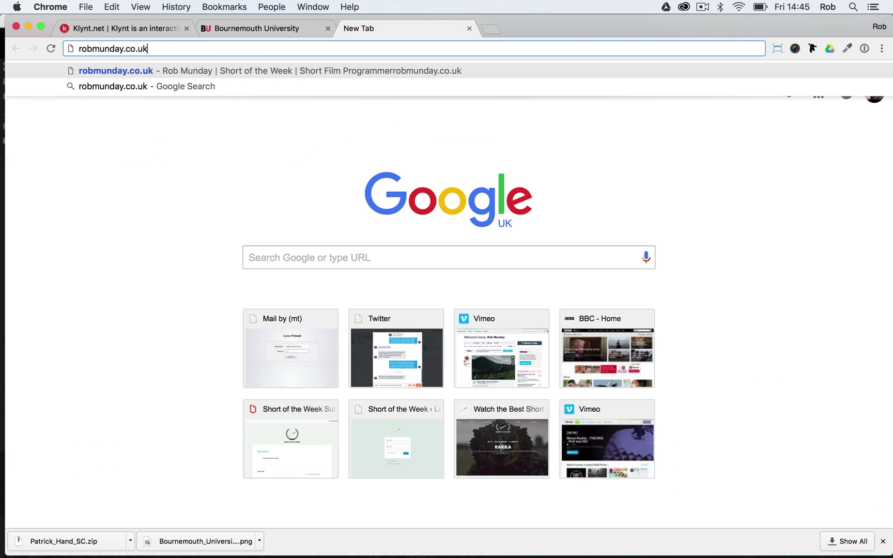
{"action": "type", "text": "/Free"}
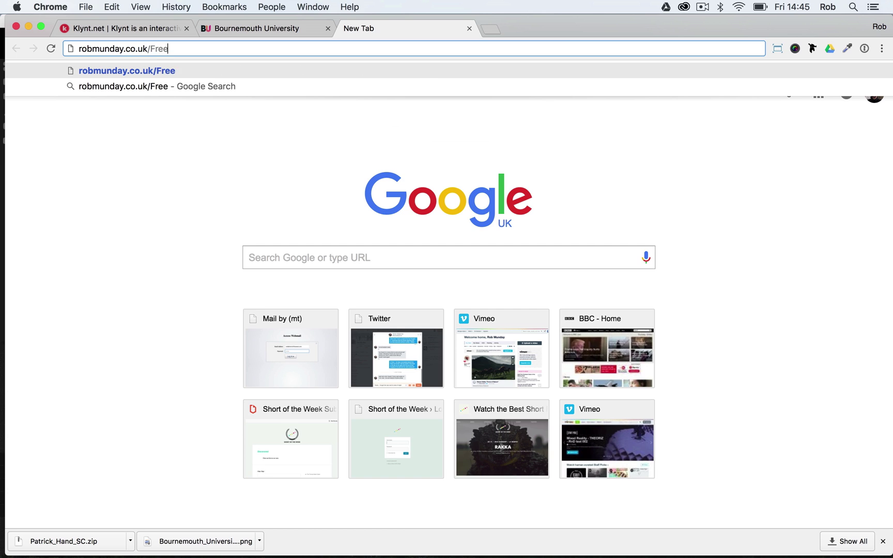
{"action": "type", "text": "gan]"}
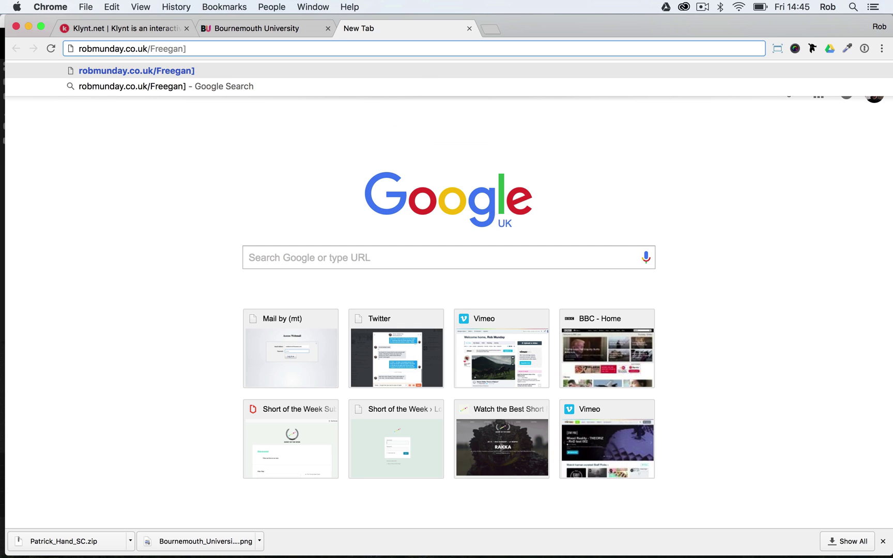
{"action": "key", "text": "BackSpace"}
{"action": "key", "text": "Return"}
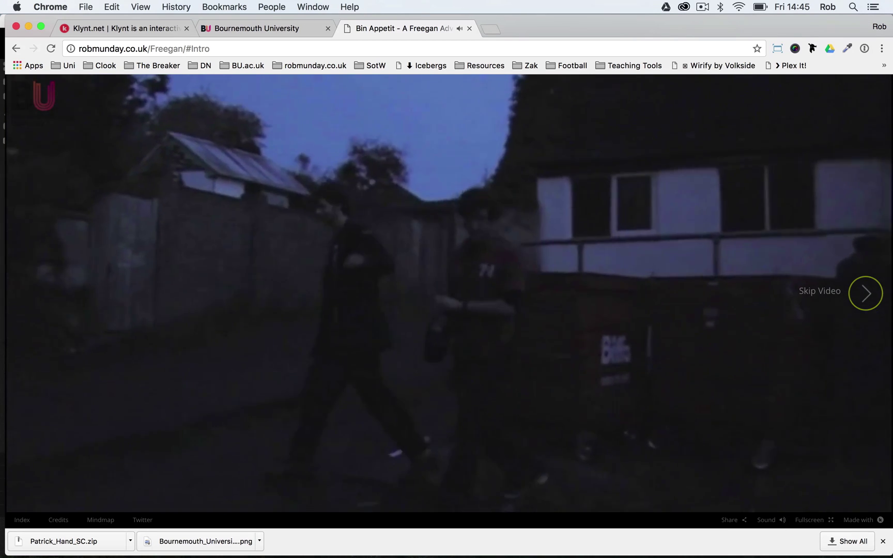
{"action": "left_click", "coordinate": [49, 48]}
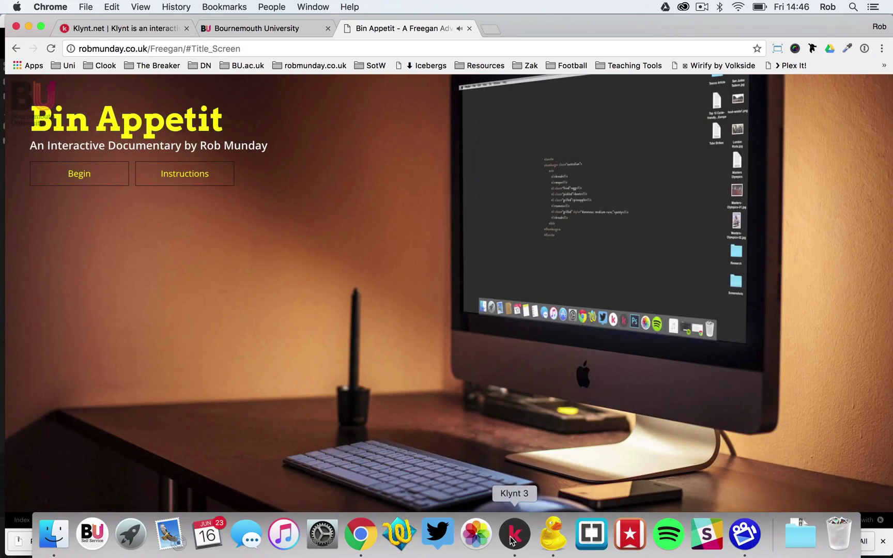
- Bring Klynt back and leave the Title Screen sequence for the Bin Appetit storyboard
{"action": "left_click", "coordinate": [513, 538]}
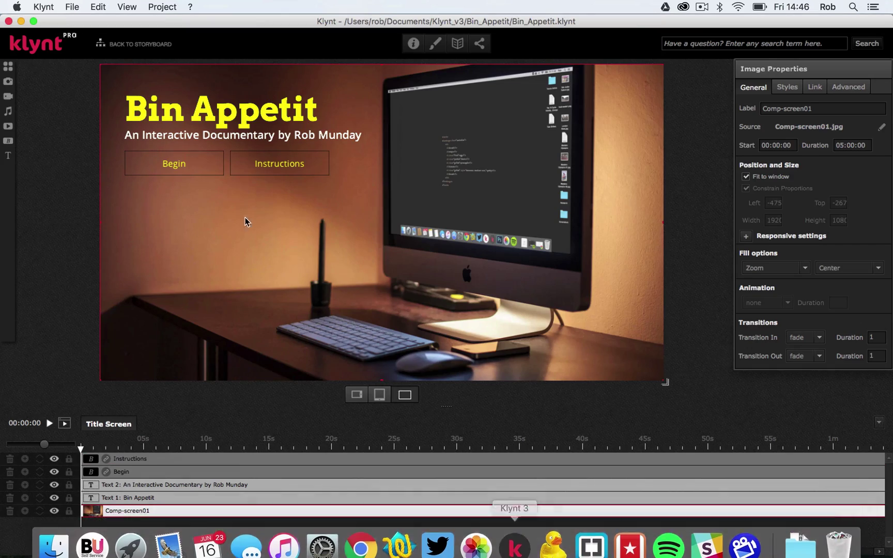
{"action": "left_click", "coordinate": [141, 46]}
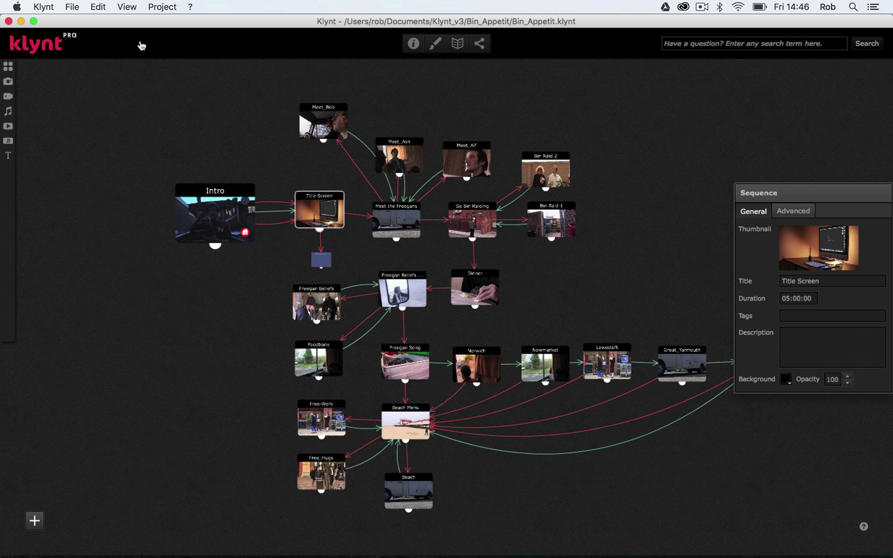